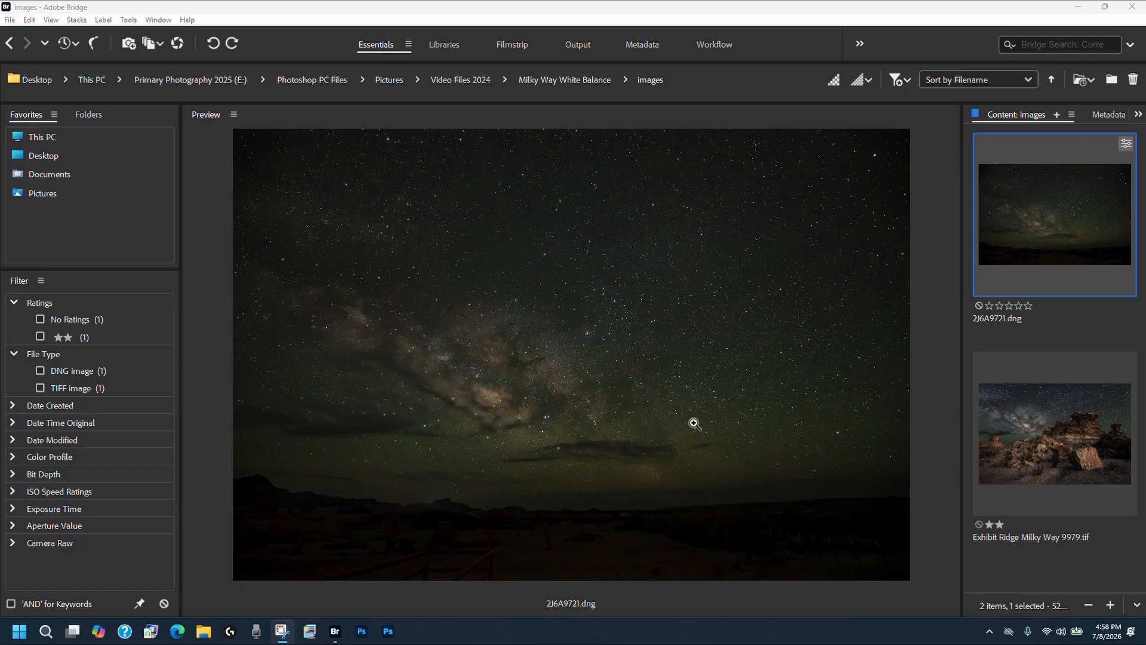
- Open the 2J6A9721.dng image from Bridge in Camera Raw
{"action": "left_click", "coordinate": [1034, 241]}
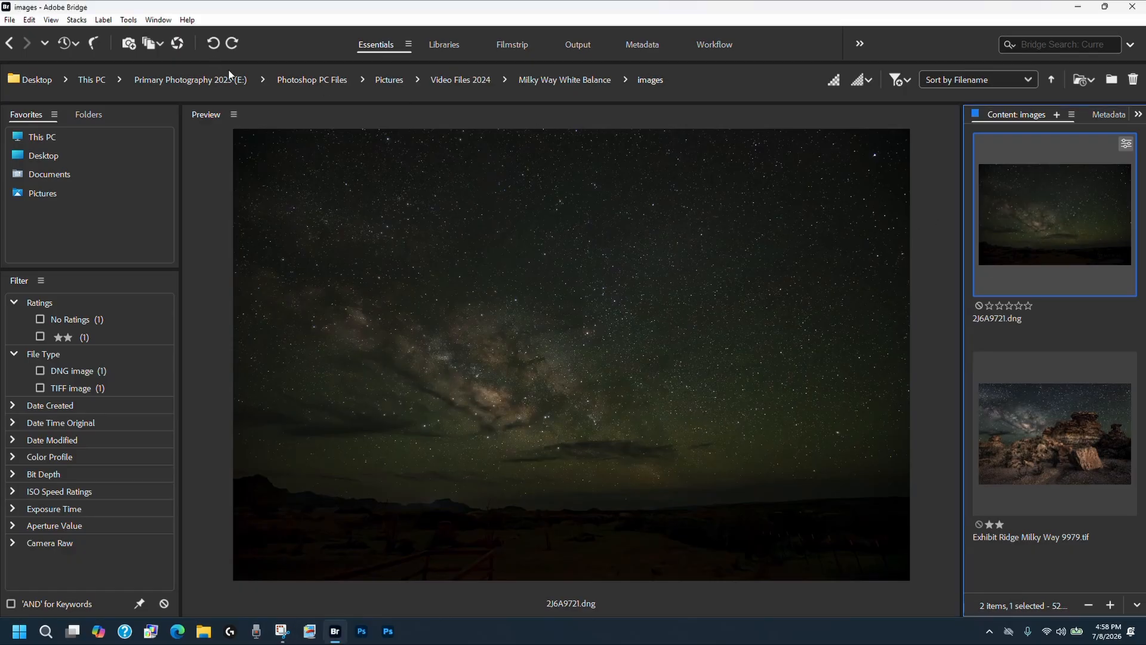
{"action": "left_click", "coordinate": [177, 46]}
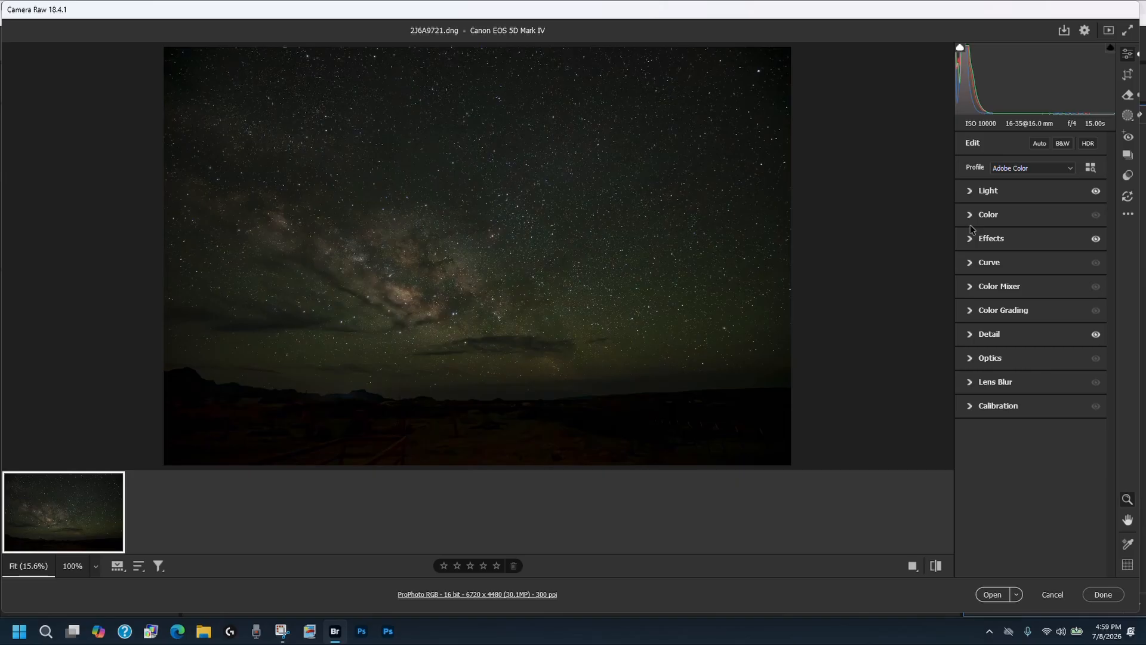
- Expand the Curve panel, switch to the blue channel and load the Blue Locked Highlights point curve
{"action": "left_click", "coordinate": [970, 264]}
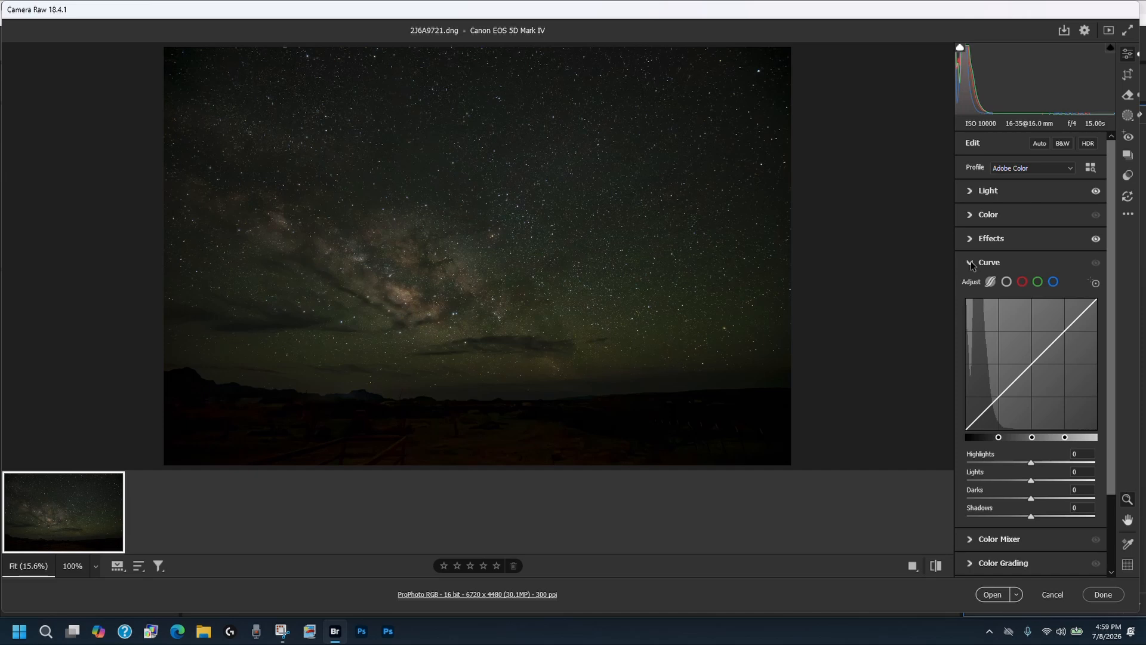
{"action": "left_click", "coordinate": [1055, 283]}
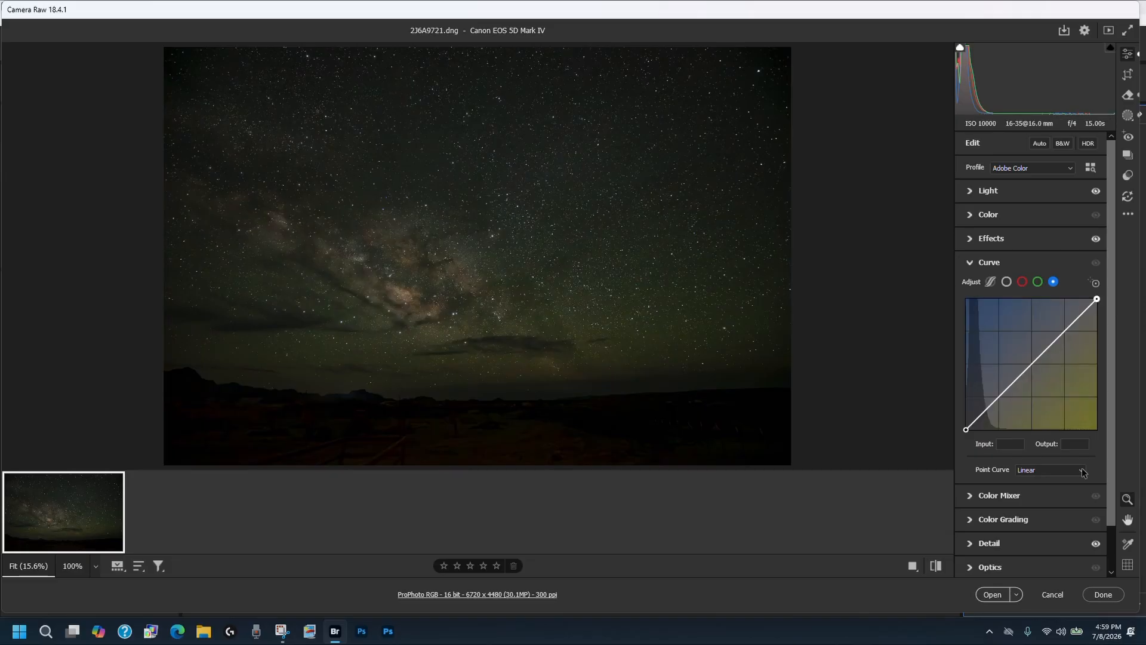
{"action": "left_click", "coordinate": [1051, 470]}
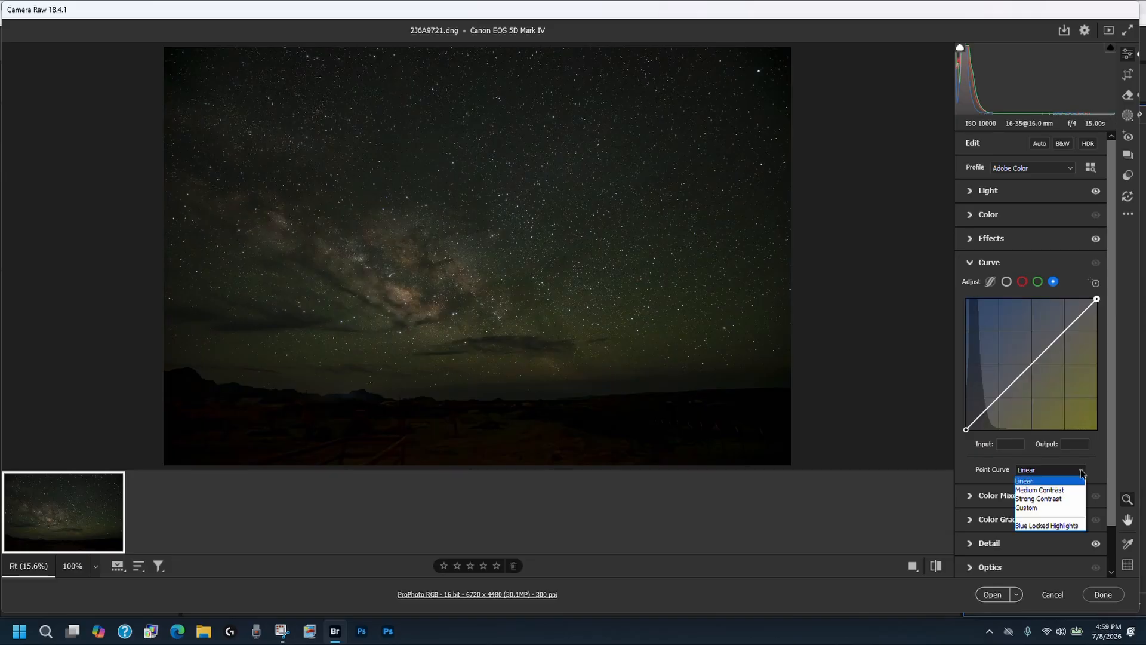
{"action": "left_click", "coordinate": [1051, 527]}
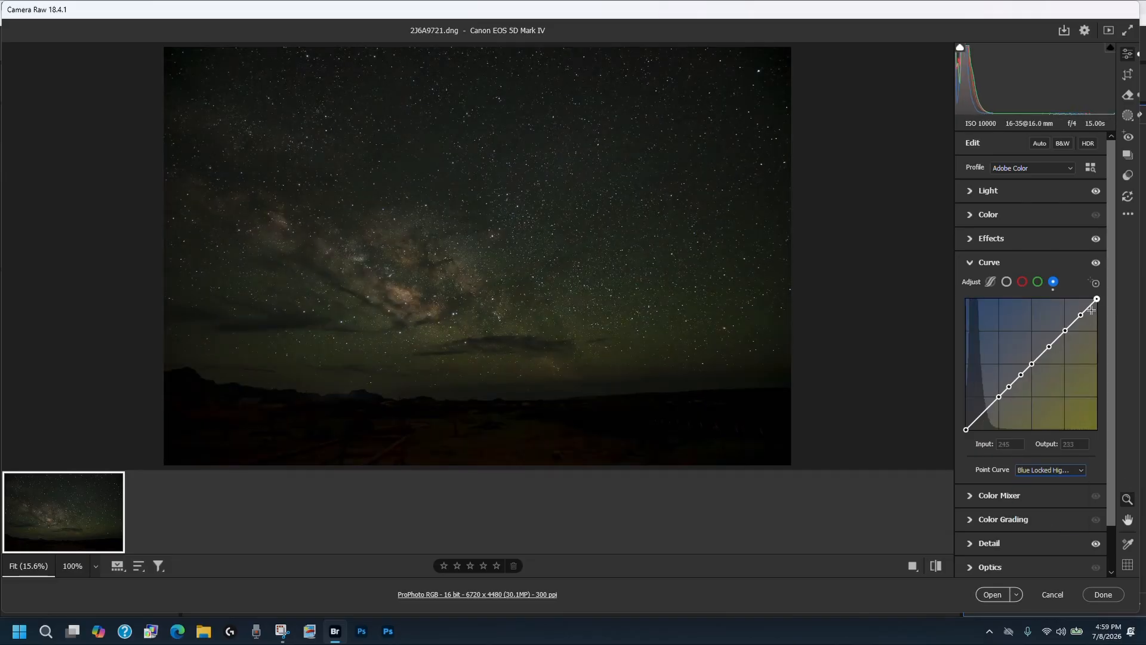
- Select the blue curve's lowest shadow point and raise it by six nudges
{"action": "left_click", "coordinate": [979, 416]}
{"action": "left_click", "coordinate": [979, 417]}
{"action": "key", "text": "Up"}
{"action": "key", "text": "Up"}
{"action": "key", "text": "Up"}
{"action": "key", "text": "Up"}
{"action": "key", "text": "Up"}
{"action": "key", "text": "Up"}
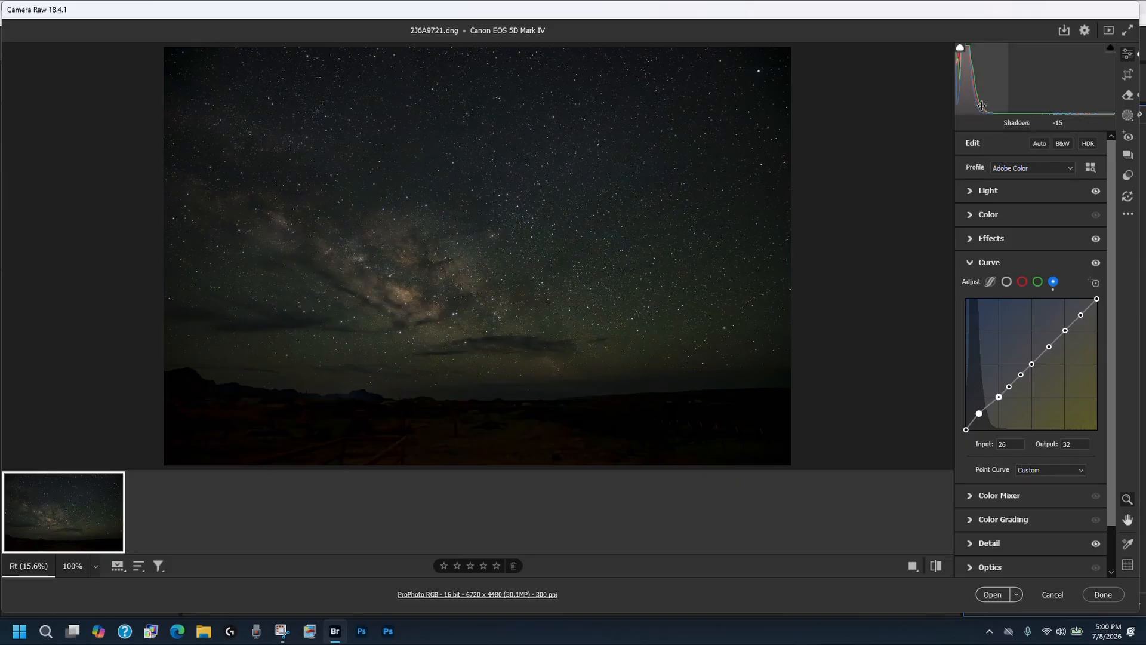
- Delete the three lower-midtone points from the blue curve, keeping the shadow point
{"action": "left_click", "coordinate": [999, 397]}
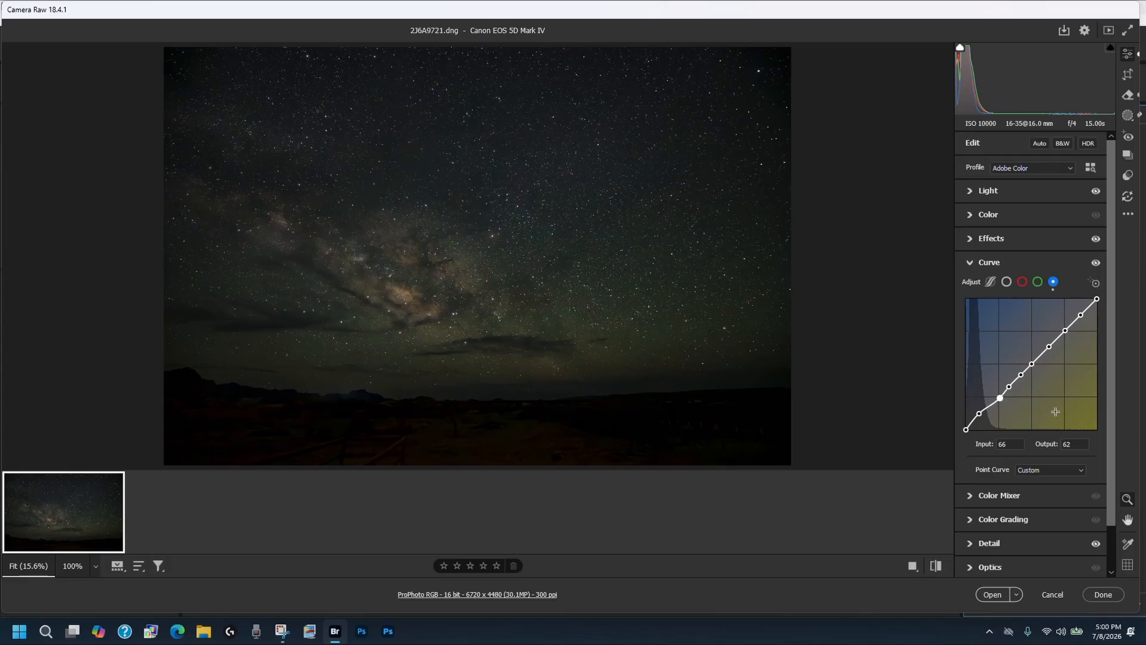
{"action": "key", "text": "Delete"}
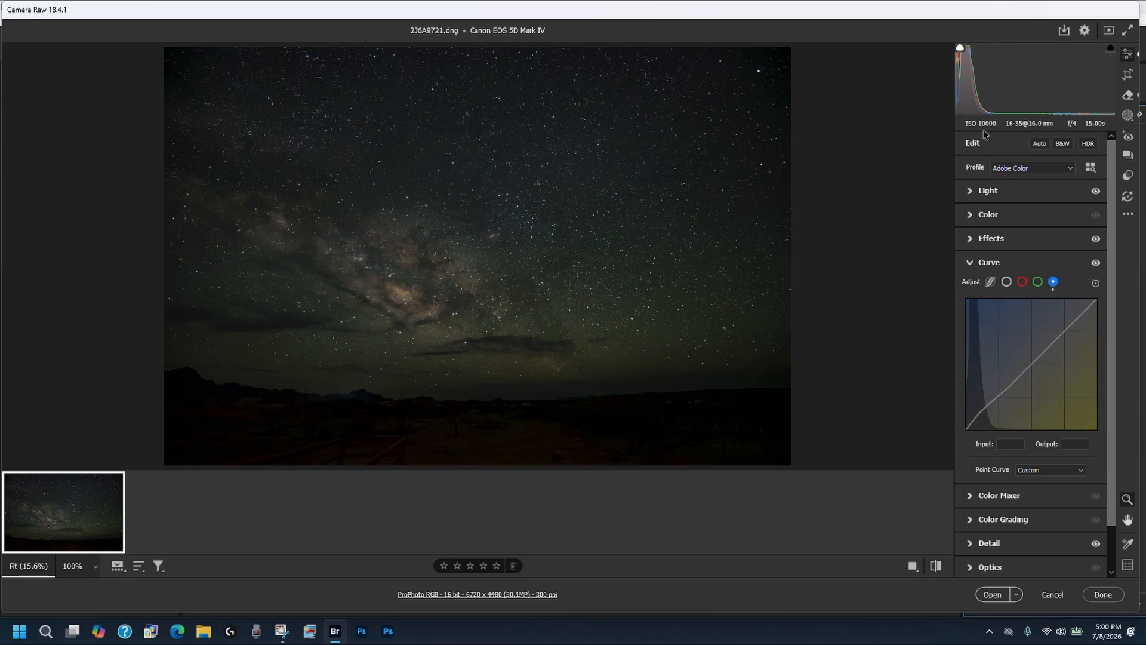
{"action": "left_click", "coordinate": [1009, 387]}
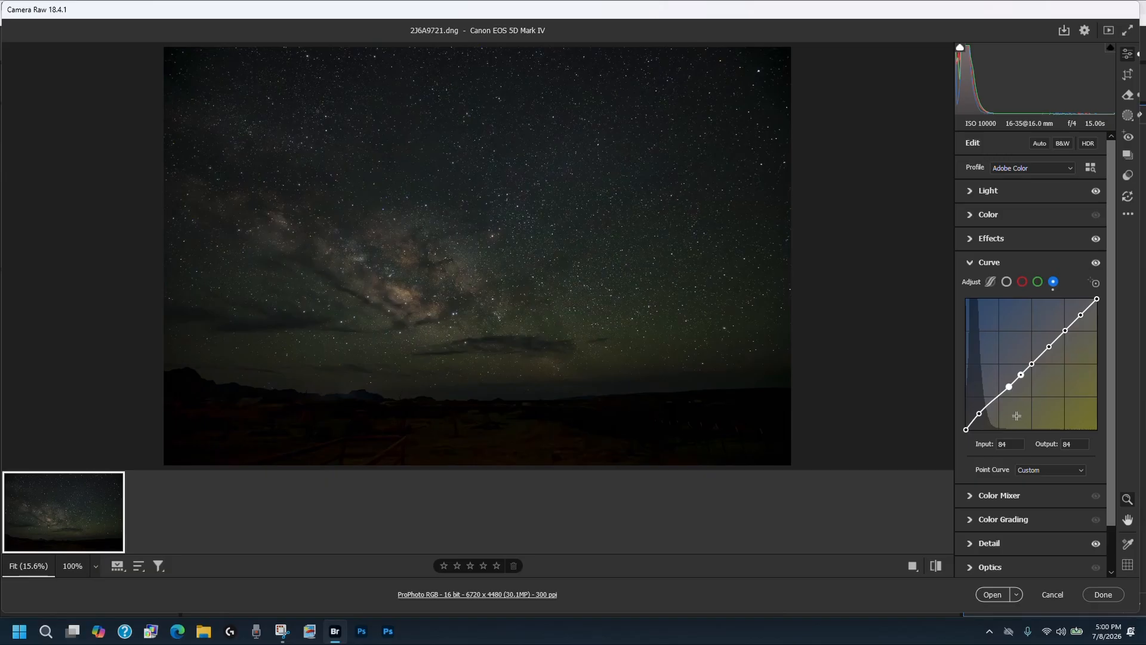
{"action": "key", "text": "Delete"}
{"action": "left_click", "coordinate": [1021, 374]}
{"action": "key", "text": "Delete"}
- Adjust the blue curve's shadow point at input 27 to an output of 36
{"action": "left_click", "coordinate": [980, 413]}
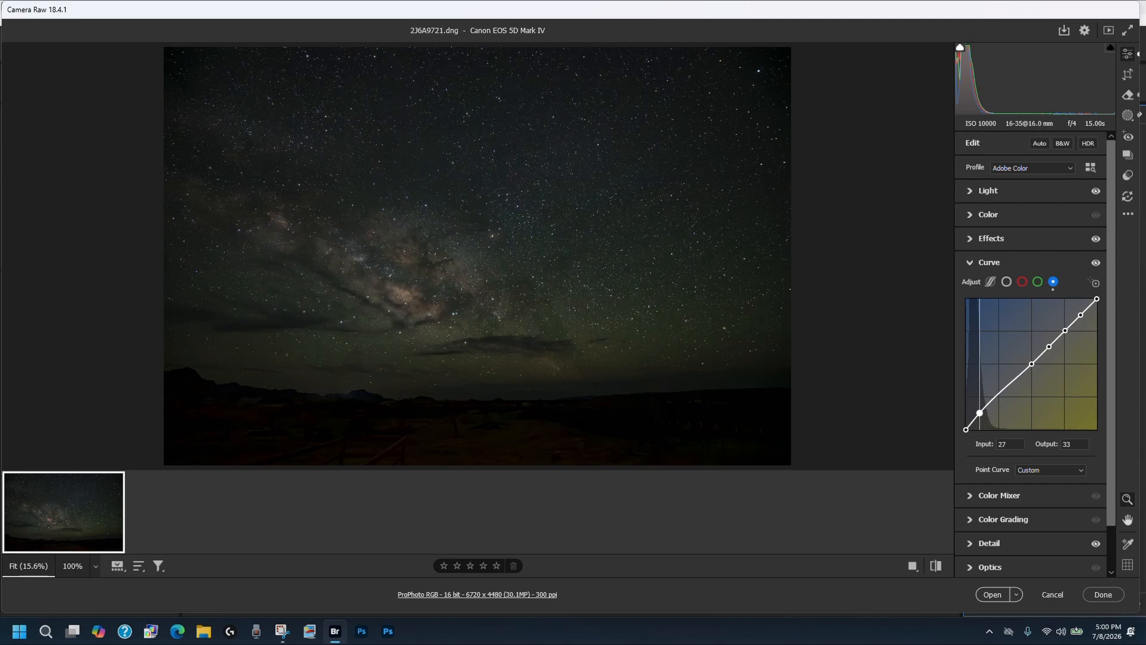
{"action": "key", "text": "Up"}
{"action": "key", "text": "Up"}
{"action": "key", "text": "Up"}
{"action": "key", "text": "Up"}
{"action": "key", "text": "Up"}
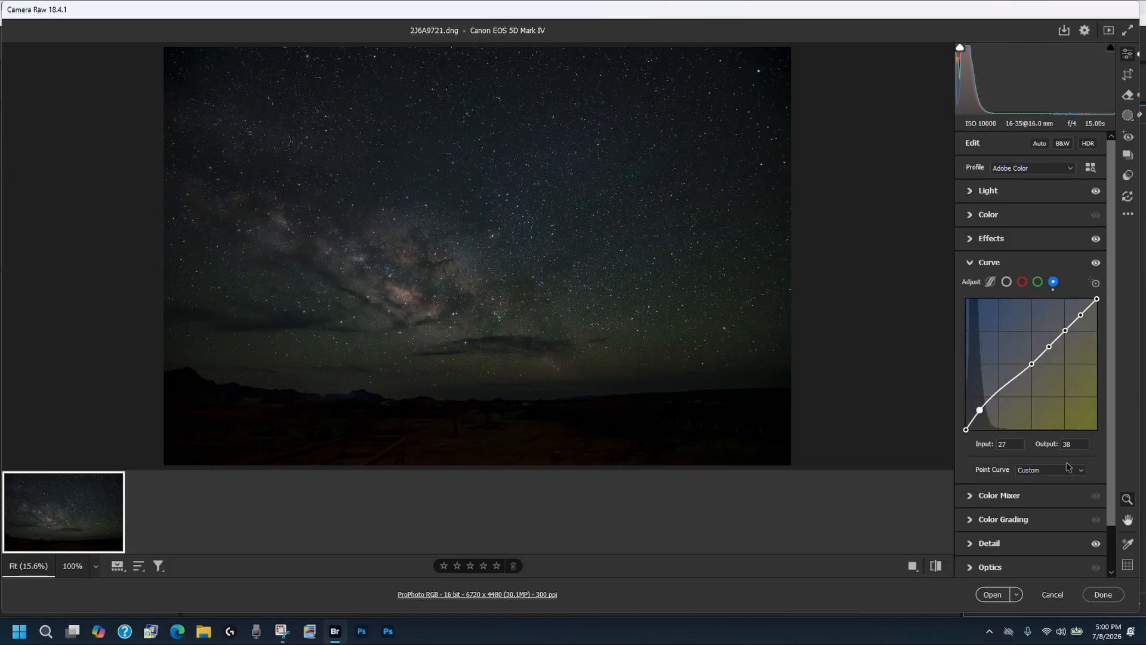
{"action": "key", "text": "Down"}
{"action": "key", "text": "Down"}
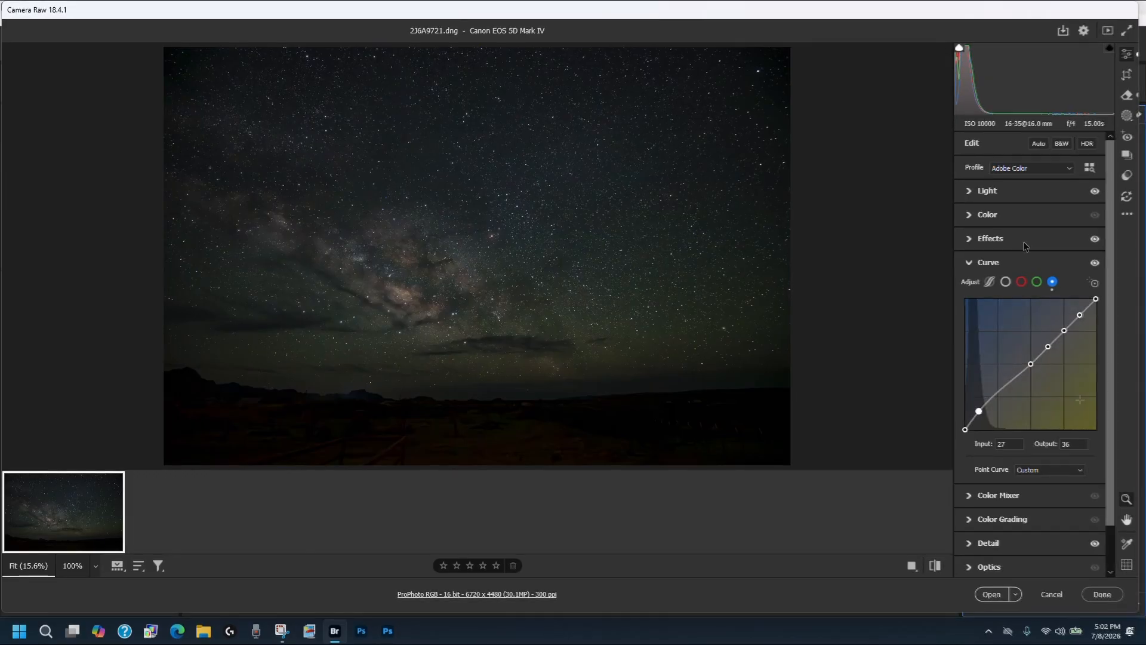
- Switch to the red channel and add highlight points at input and output 225 and 193
{"action": "left_click", "coordinate": [1022, 282]}
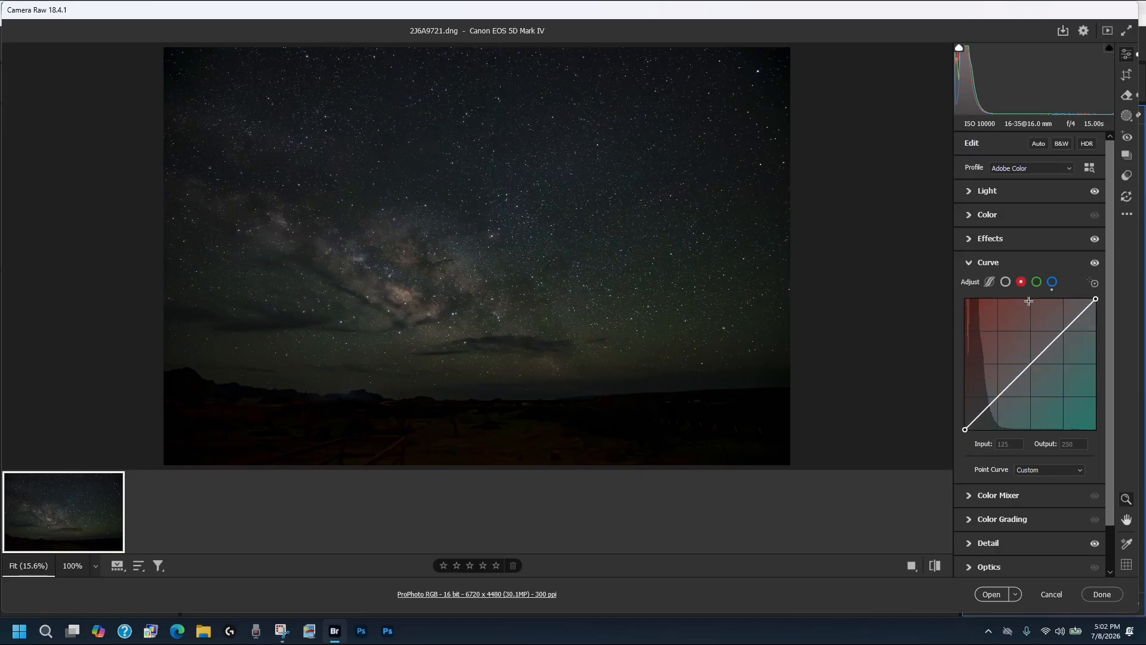
{"action": "left_click", "coordinate": [1080, 314]}
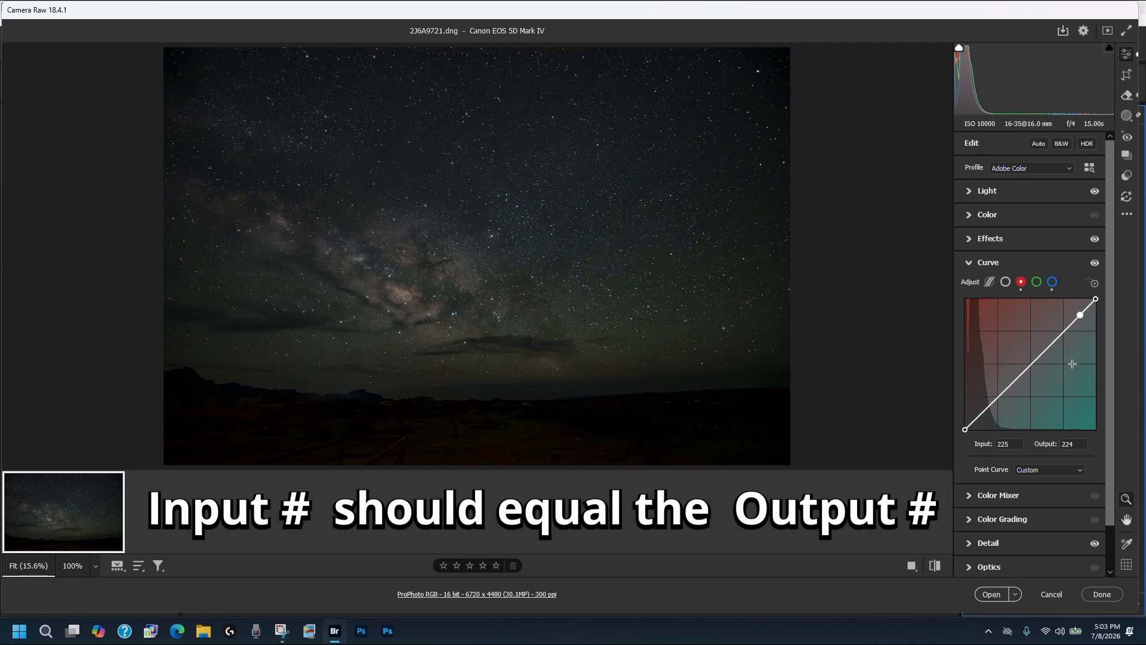
{"action": "key", "text": "Up"}
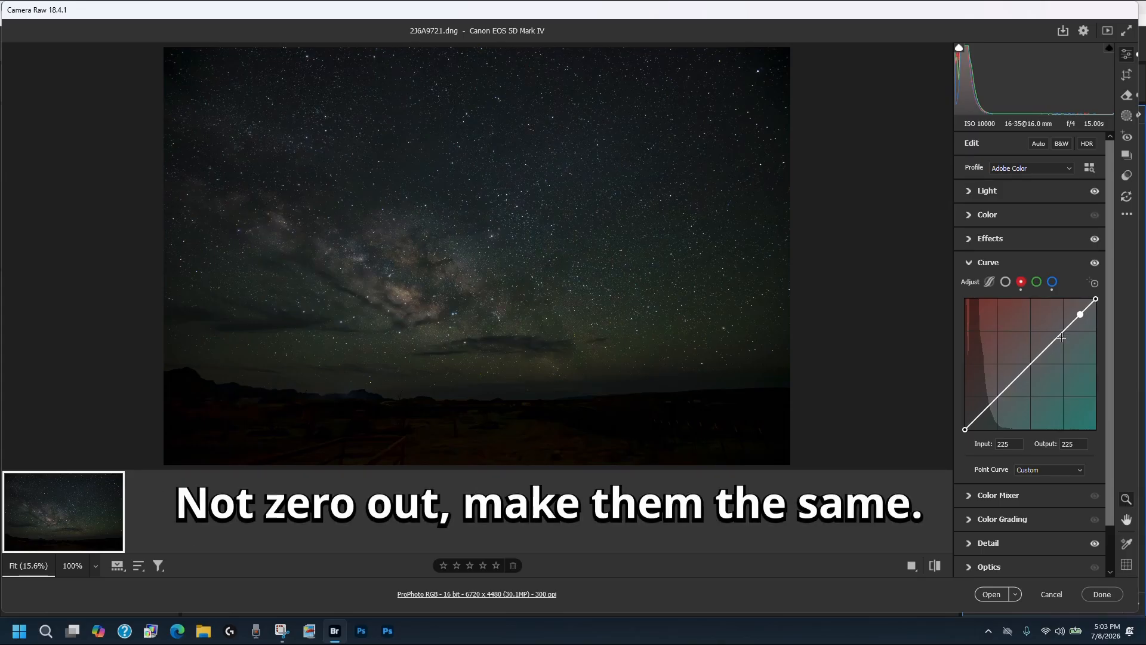
{"action": "left_click", "coordinate": [1064, 330]}
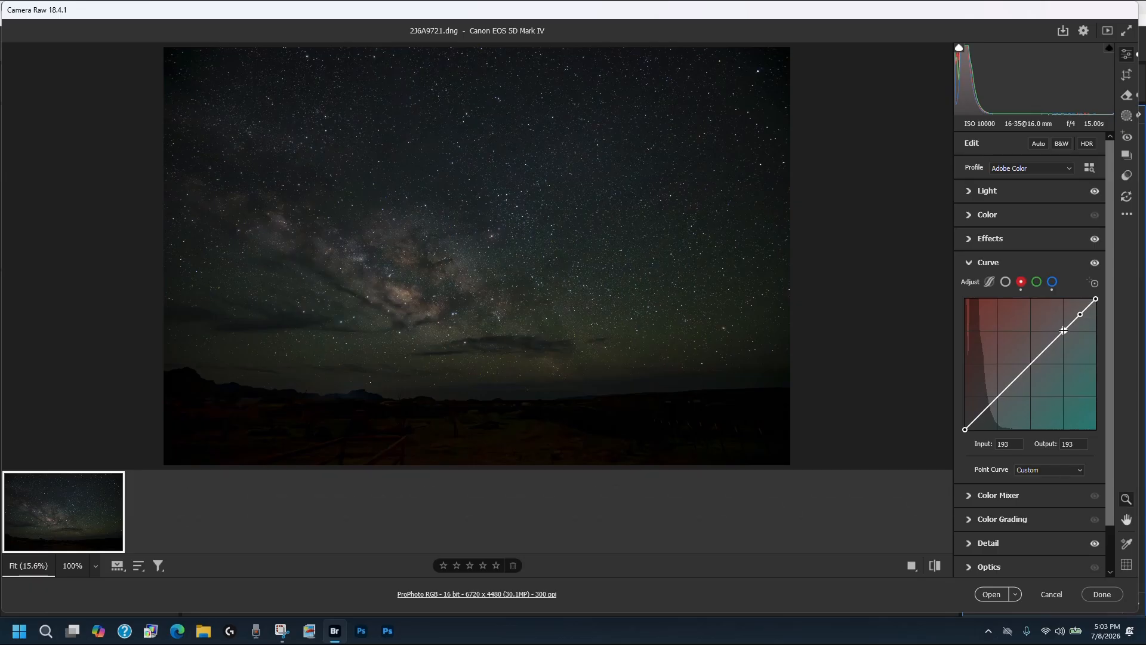
- Add more red curve points down the diagonal, nudging each so its output equals its input
{"action": "left_click", "coordinate": [1049, 347]}
{"action": "key", "text": "Up"}
{"action": "key", "text": "Up"}
{"action": "left_click", "coordinate": [1031, 363]}
{"action": "key", "text": "Down"}
{"action": "left_click", "coordinate": [1021, 374]}
{"action": "key", "text": "Up"}
{"action": "key", "text": "Up"}
{"action": "left_click", "coordinate": [1010, 384]}
{"action": "left_click", "coordinate": [999, 396]}
- Save the red point curve as a preset named Red Locked Highlights
{"action": "left_click", "coordinate": [1078, 471]}
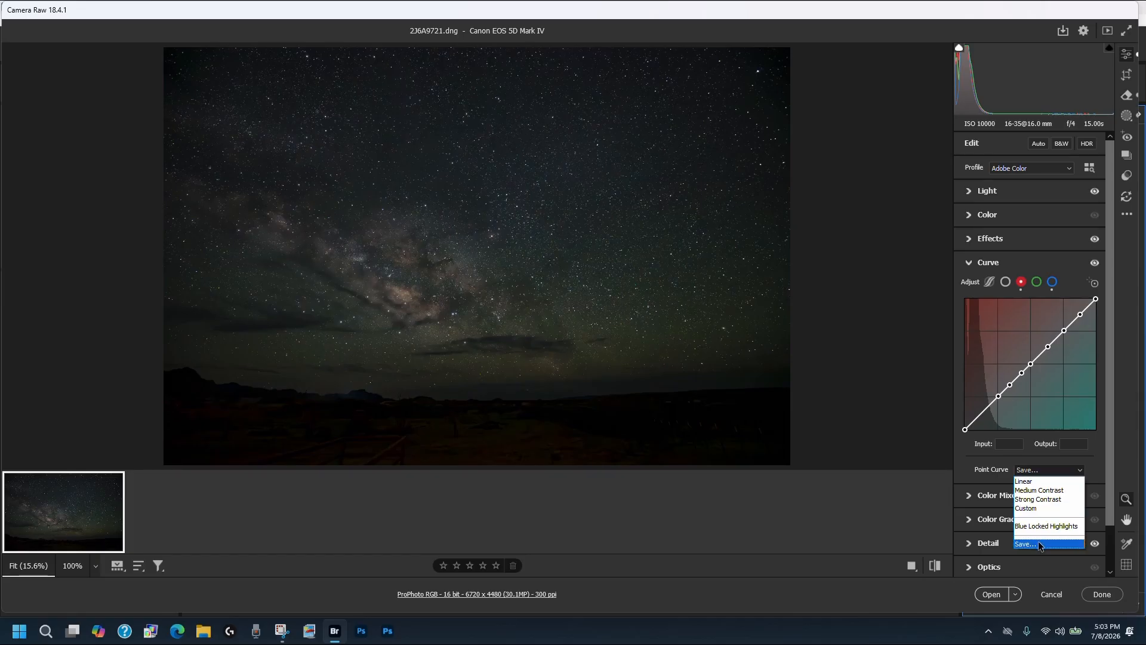
{"action": "left_click", "coordinate": [1028, 544]}
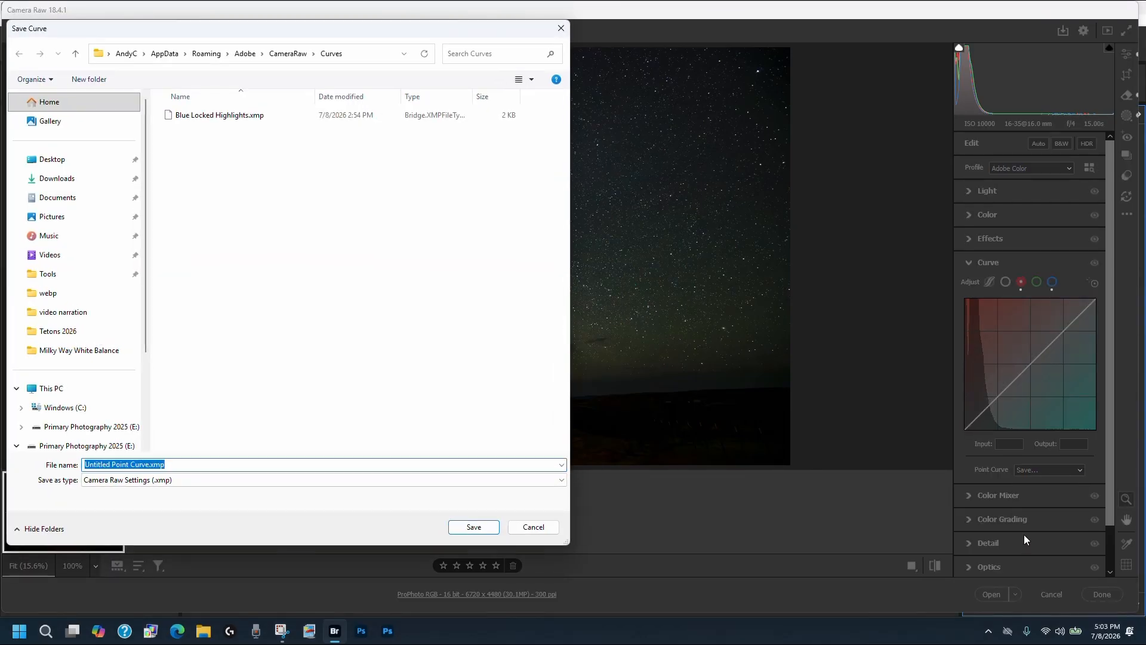
{"action": "type", "text": "Red"}
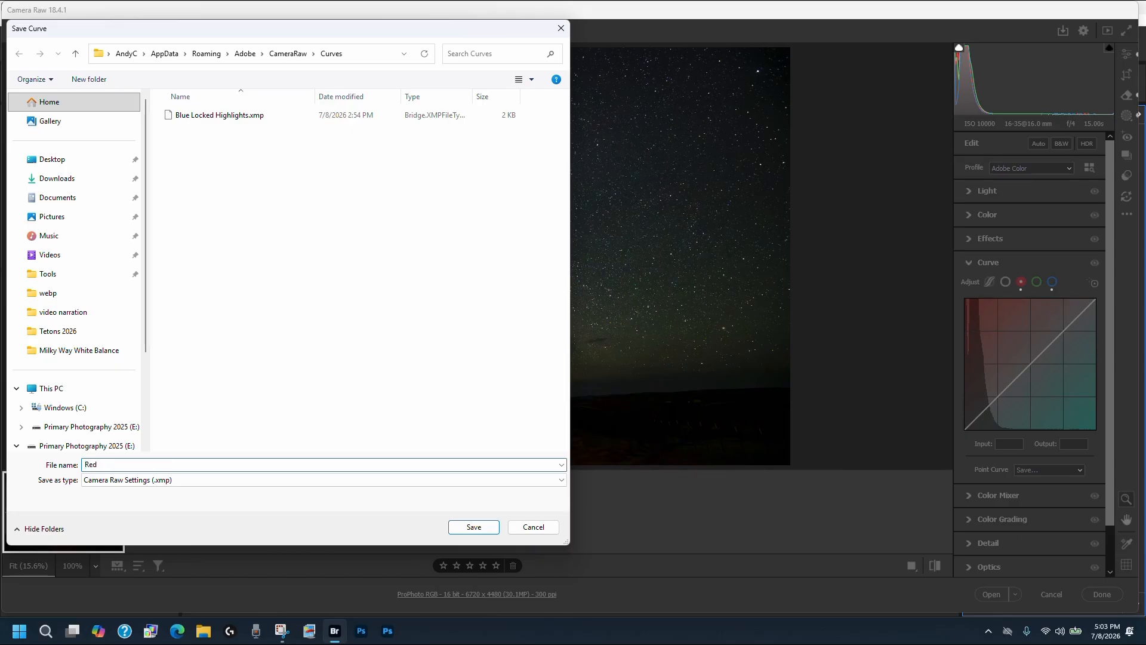
{"action": "type", "text": " Locked"}
{"action": "type", "text": "Highlights"}
{"action": "left_click", "coordinate": [473, 527]}
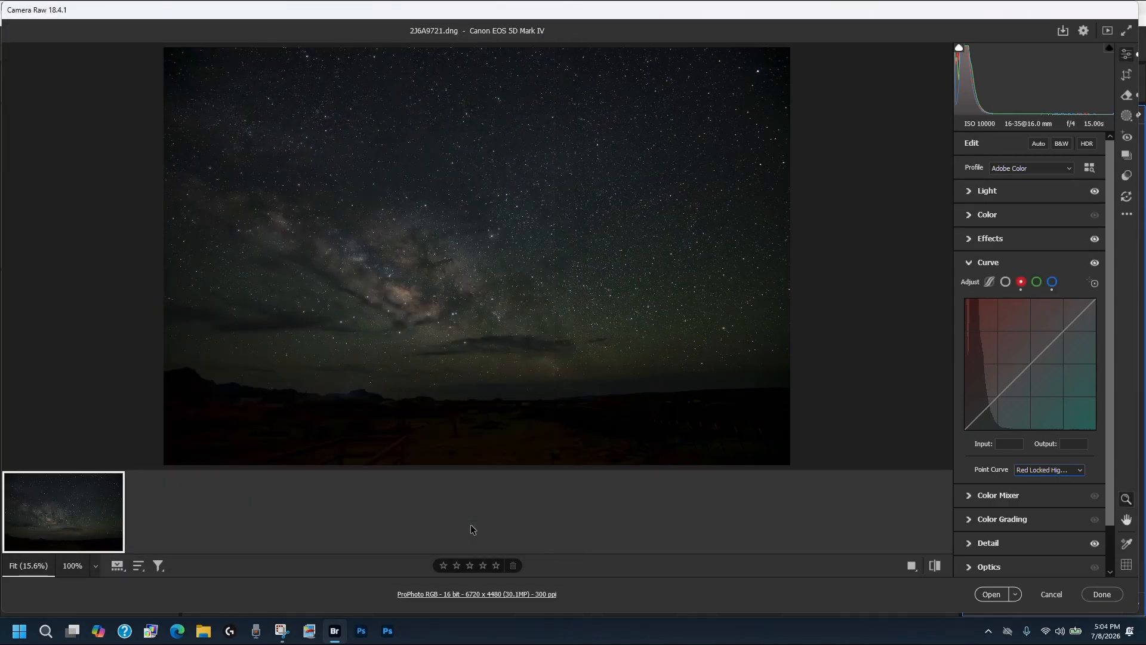
- Select the red curve's shadow point at input 31 and nudge it upward twice
{"action": "left_click", "coordinate": [1080, 471]}
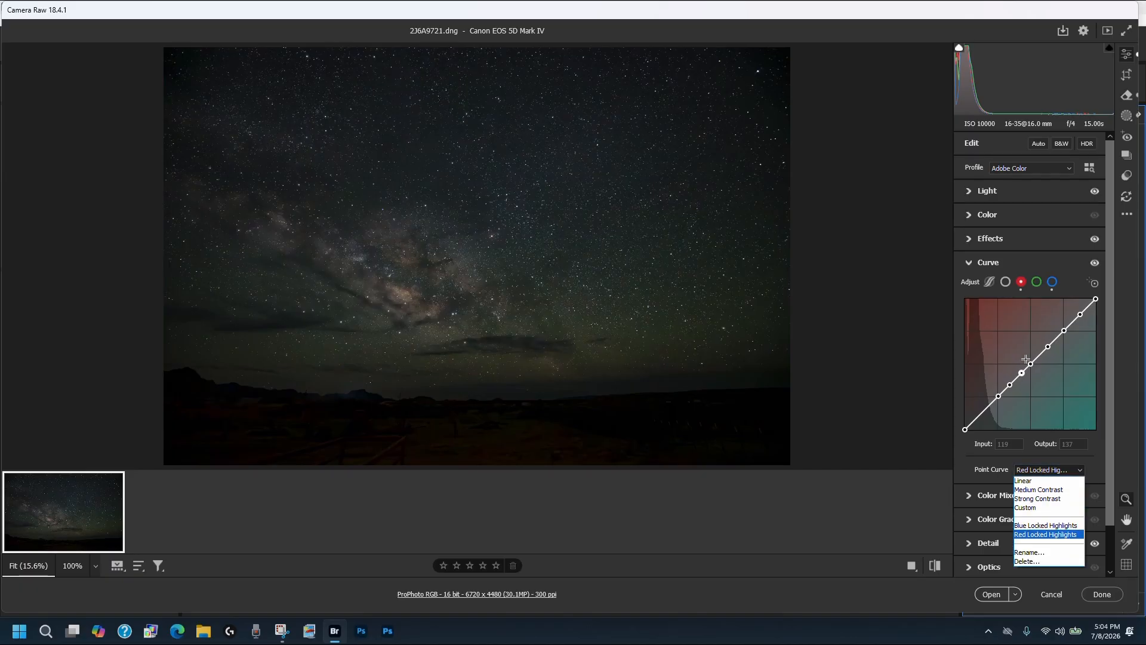
{"action": "left_click", "coordinate": [980, 415]}
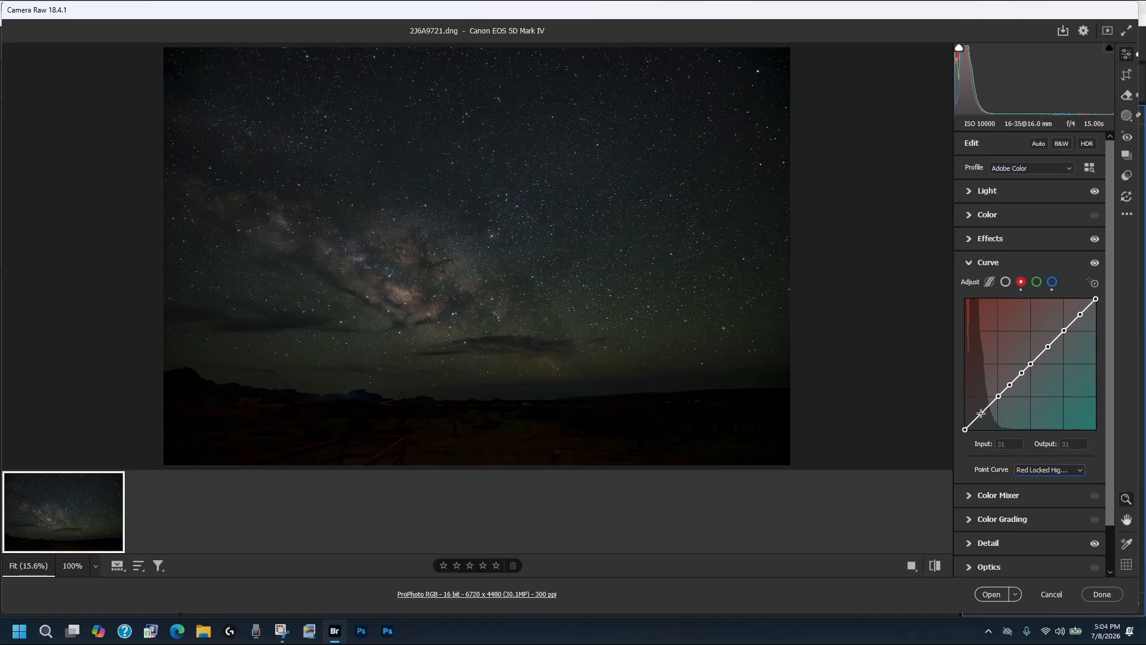
{"action": "left_click", "coordinate": [981, 413]}
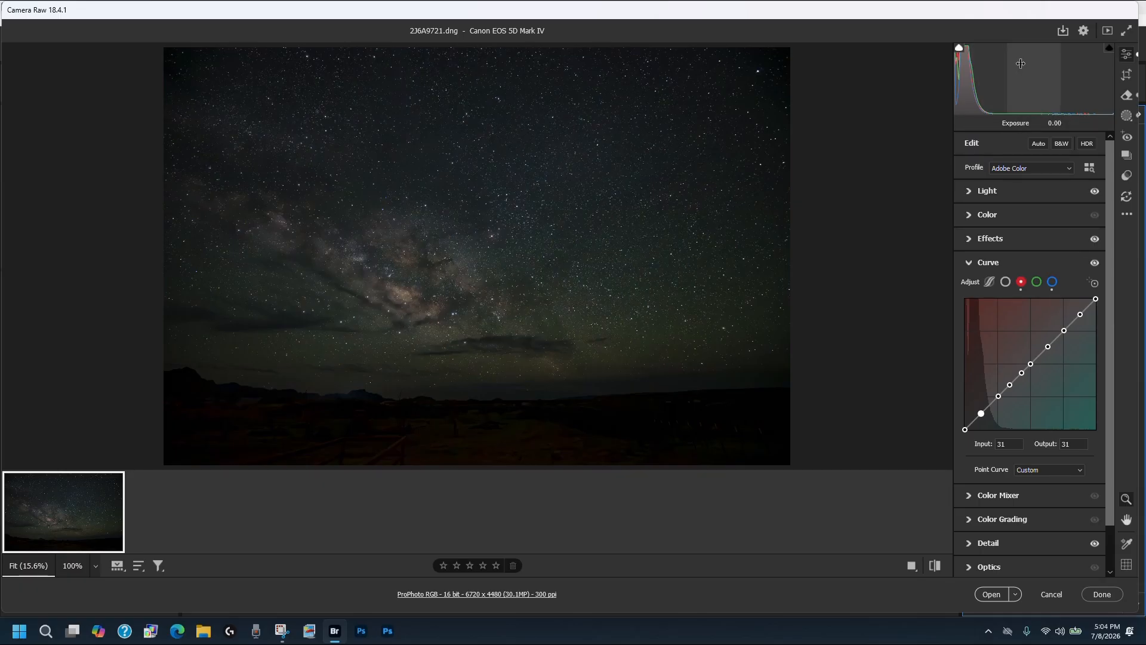
{"action": "key", "text": "Up"}
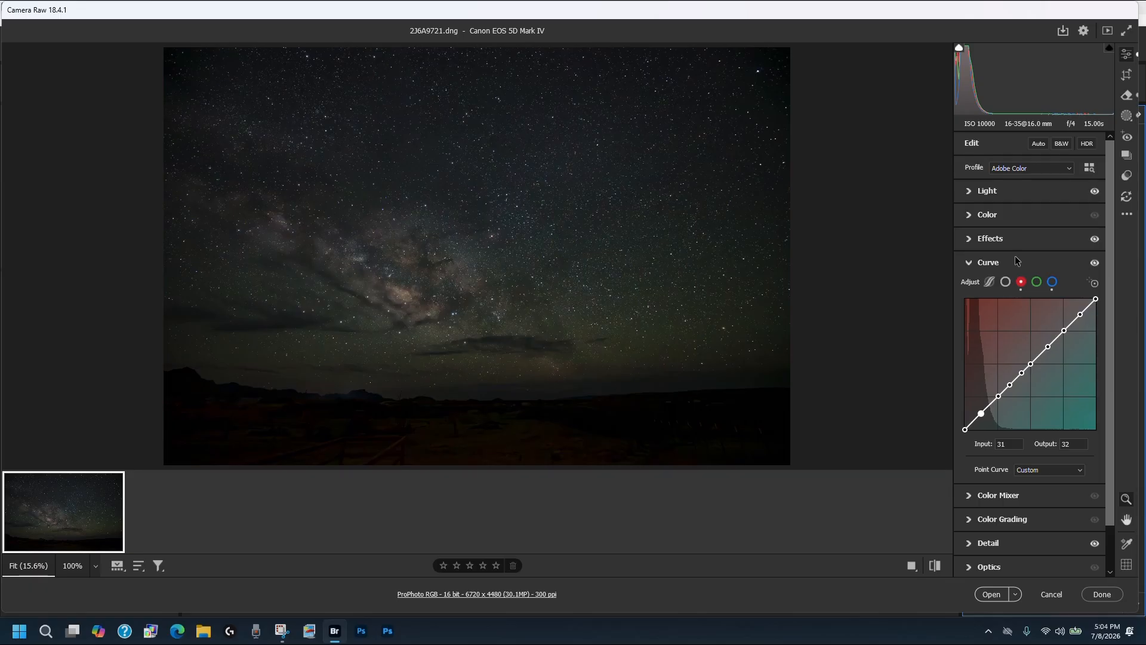
{"action": "key", "text": "Up"}
- Toggle the Curve panel's visibility off and on to compare the image before and after
{"action": "left_click", "coordinate": [1095, 264]}
{"action": "left_click", "coordinate": [1095, 264]}
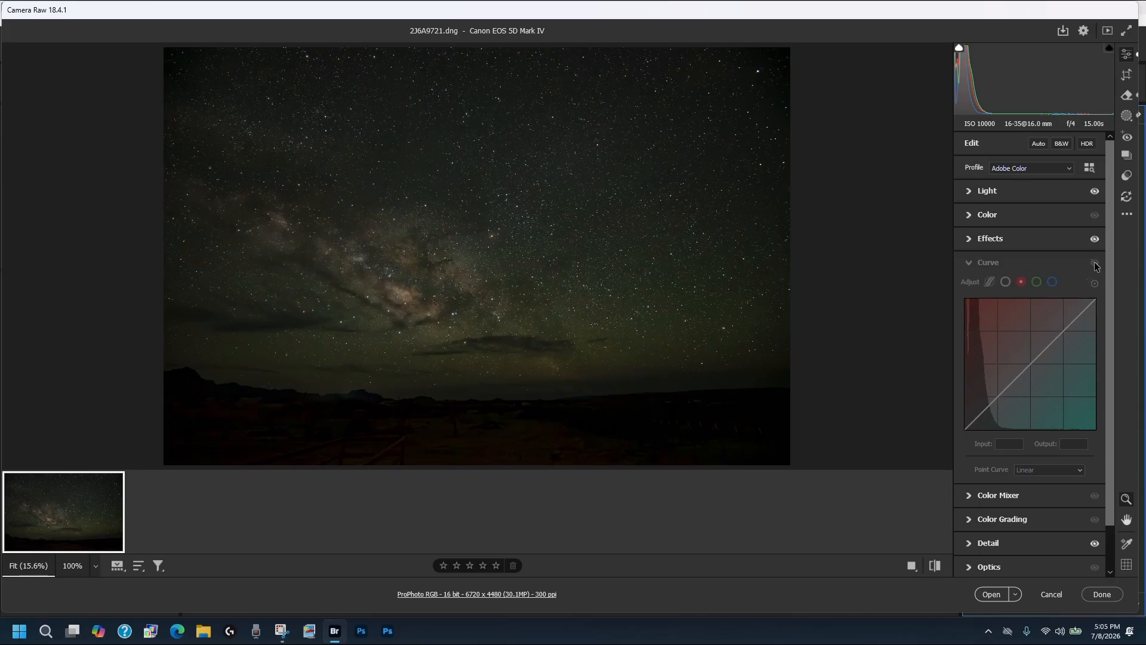
{"action": "left_click", "coordinate": [1096, 264]}
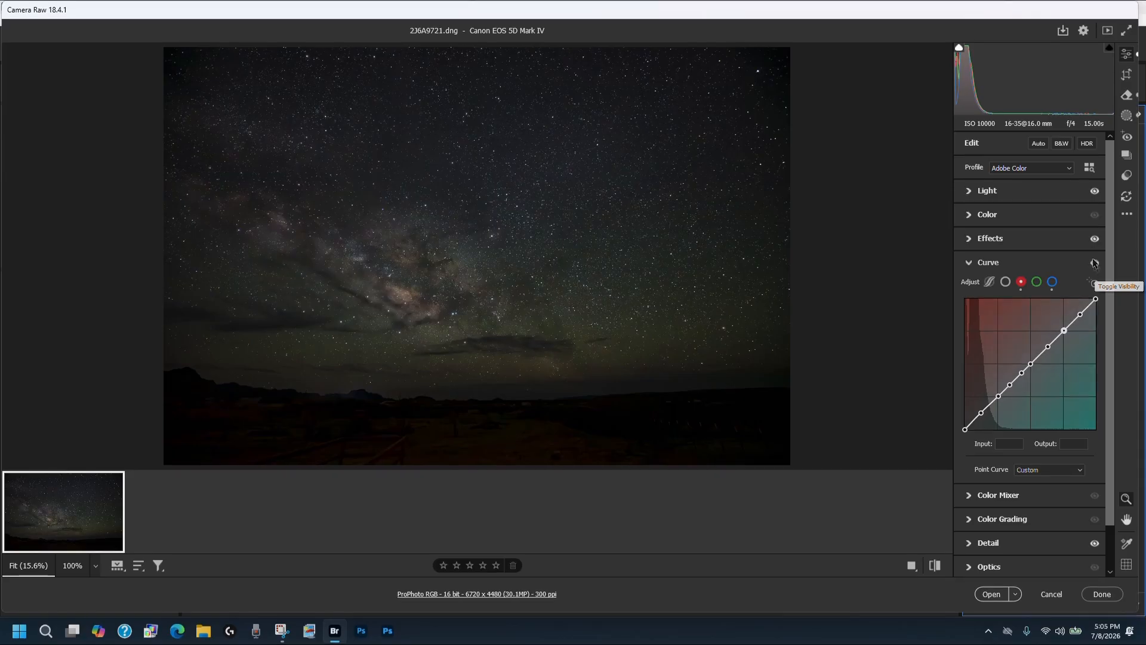
{"action": "left_click", "coordinate": [1096, 263]}
{"action": "left_click", "coordinate": [1095, 265]}
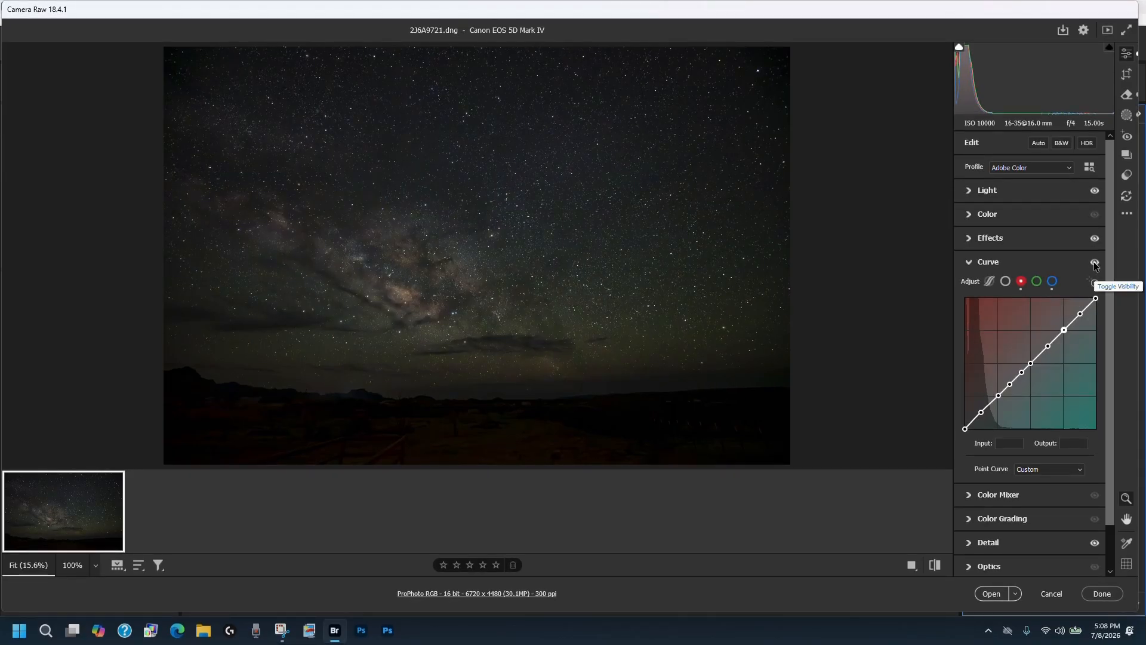
{"action": "left_click", "coordinate": [1096, 264]}
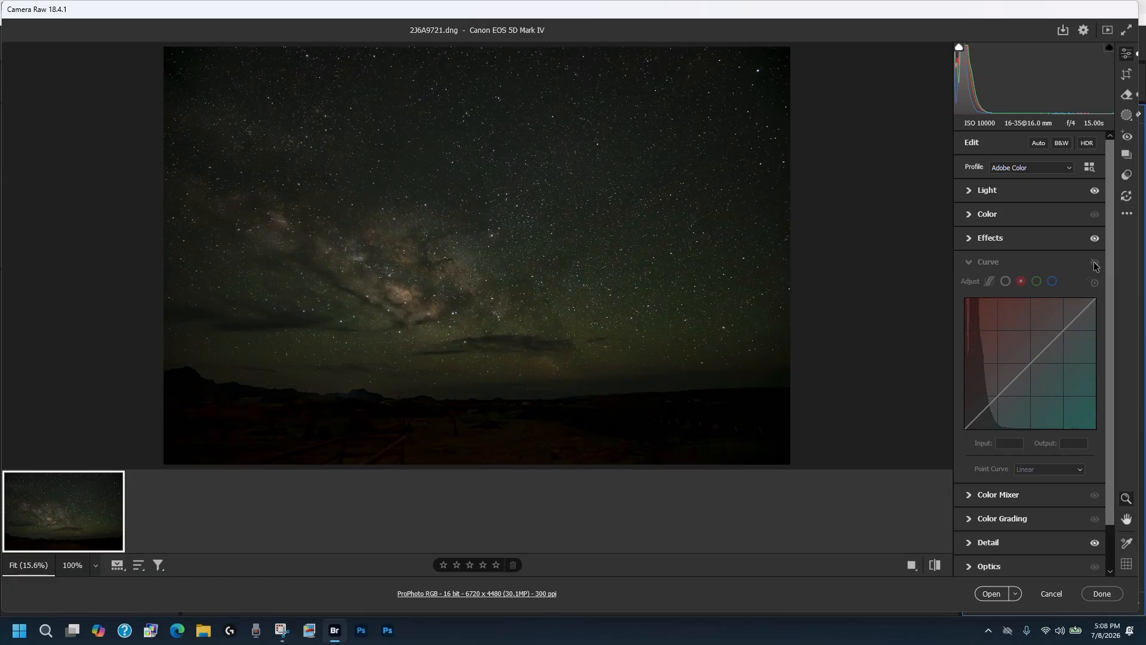
{"action": "left_click", "coordinate": [1095, 264]}
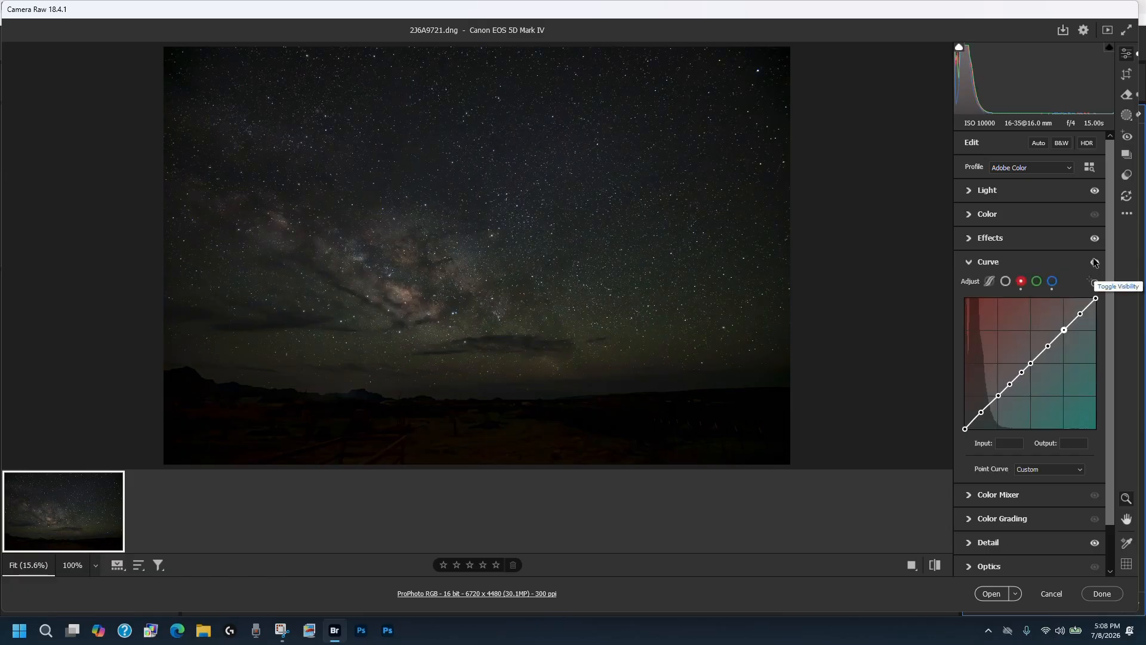